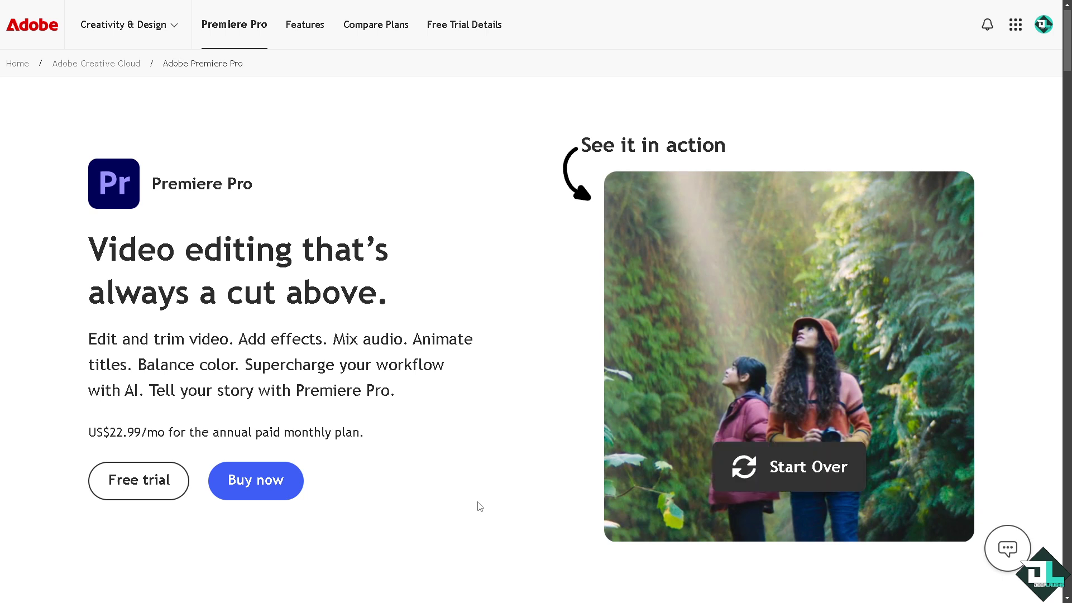
Start the promo video over on the Premiere Pro product page.
click(757, 480)
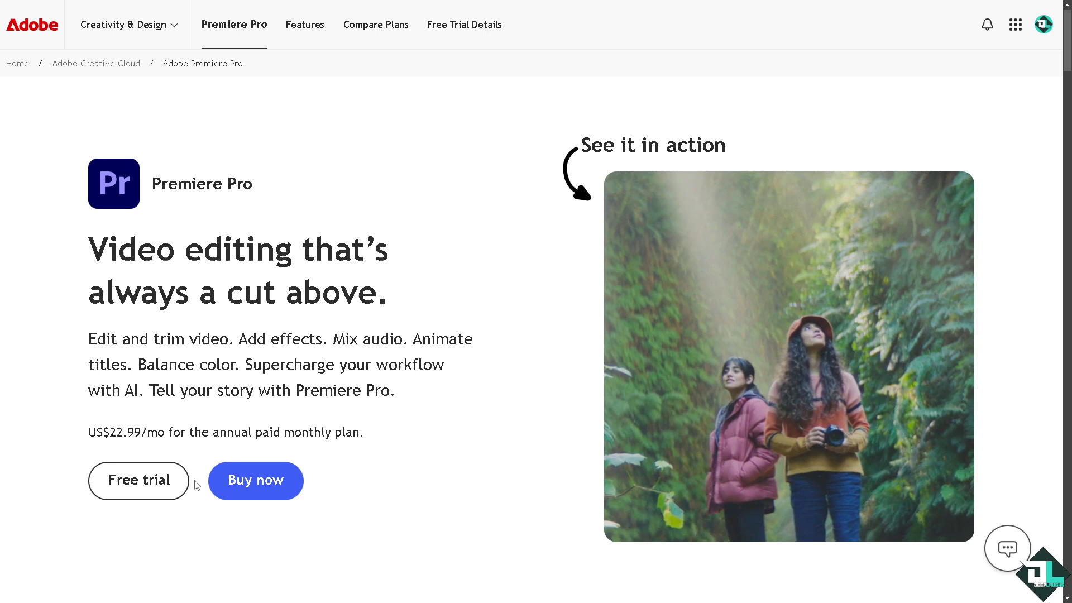
Open the Premiere Pro free-trial plans and view the Business and Students and teachers offers.
click(154, 486)
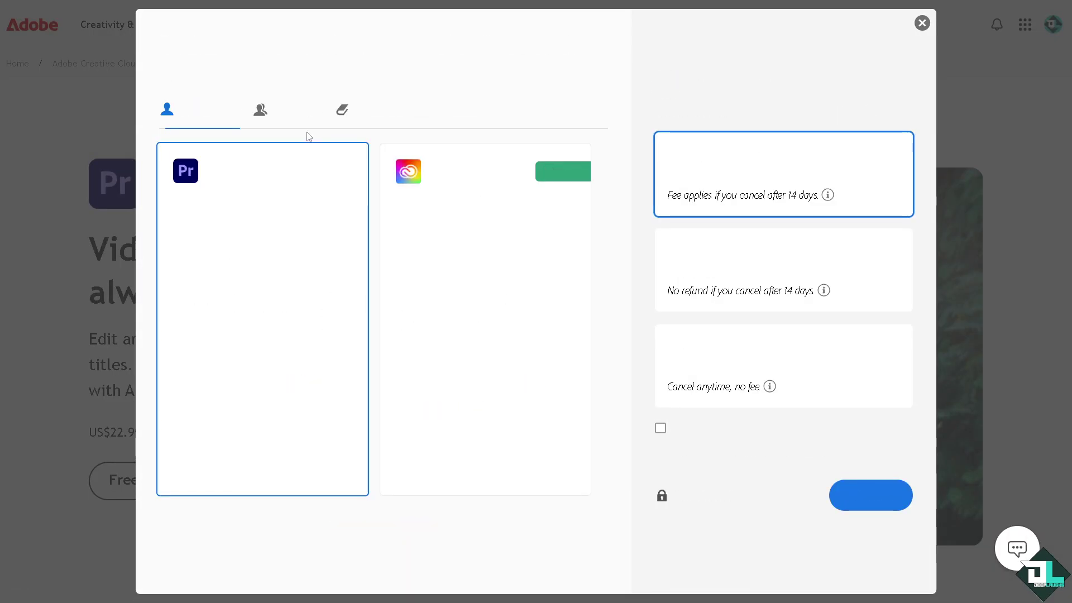
click(295, 116)
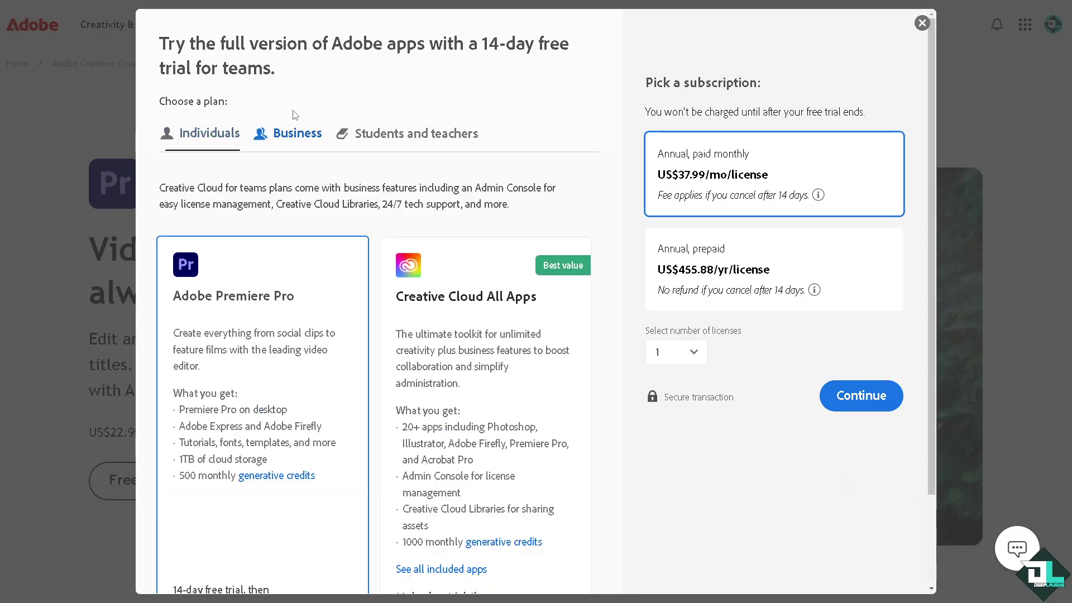
click(390, 136)
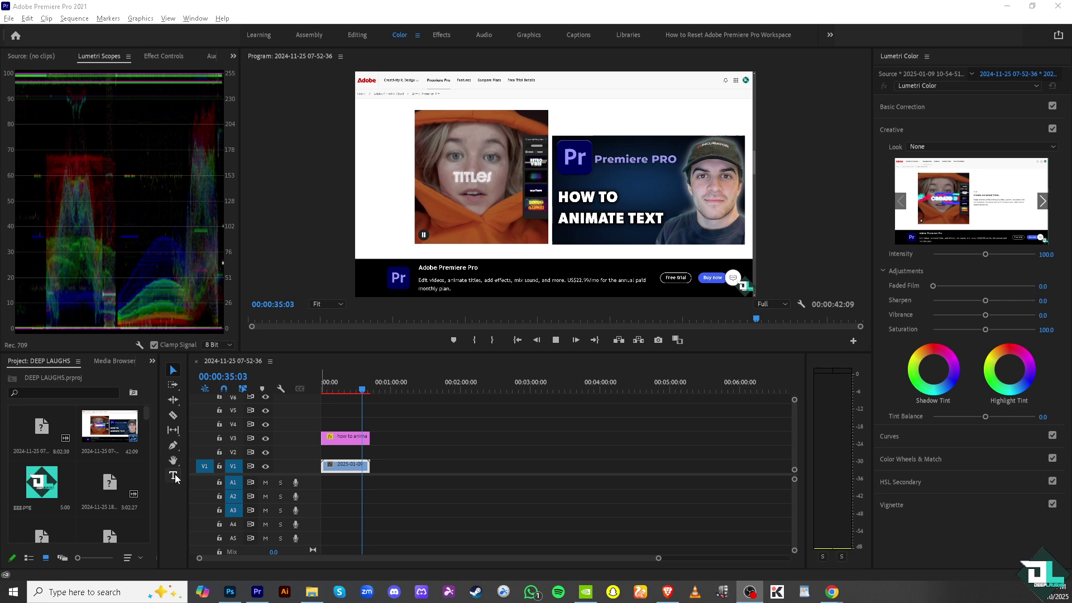
Paste the title 'How to Animate Text in Adobe Premiere Pro' at the top, scaled to one line.
click(174, 477)
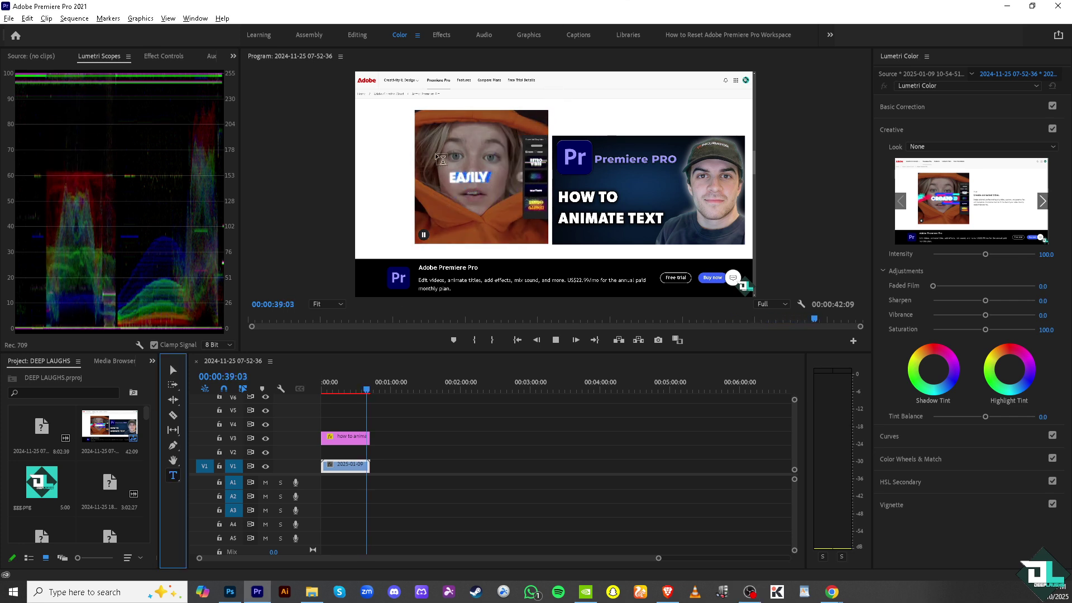
click(572, 98)
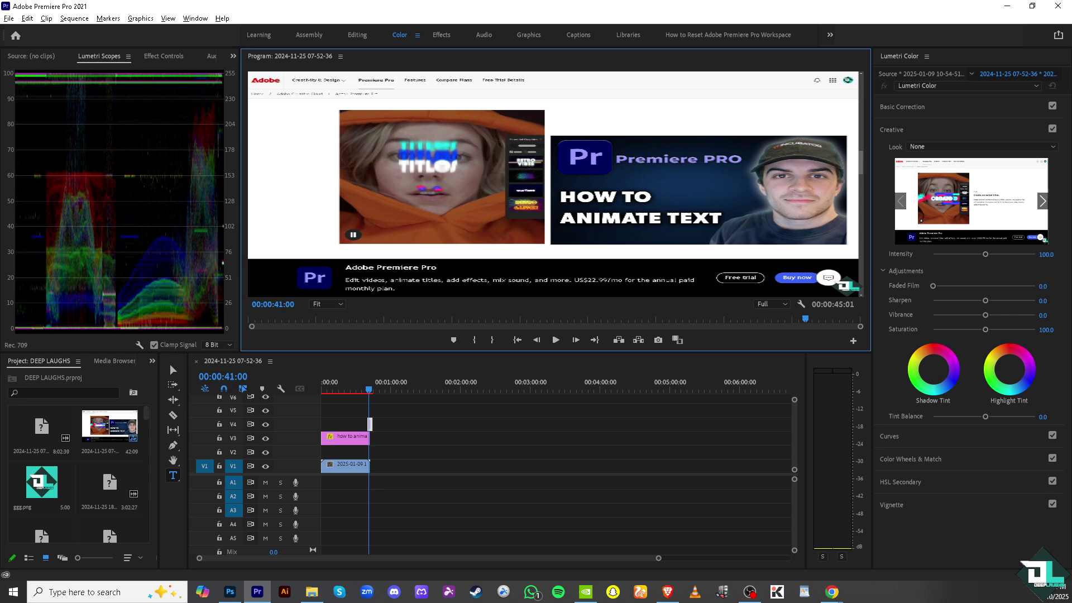
key(ctrl+v)
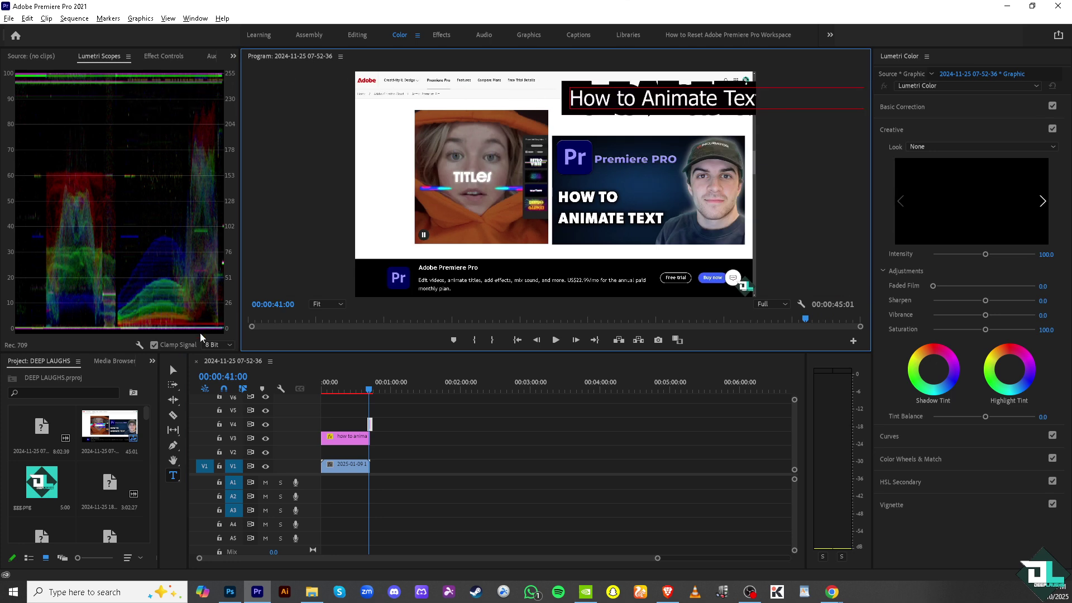
click(172, 371)
mouse_move(571, 77)
mouse_down()
mouse_move(609, 103)
mouse_move(502, 100)
mouse_up()
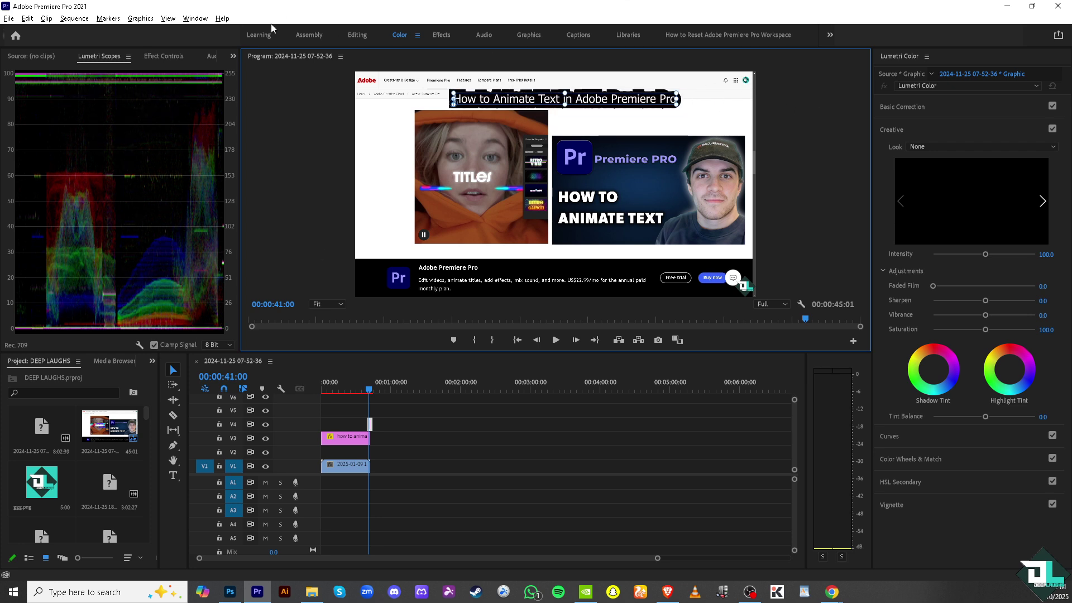
Change the title's stroke colour to deep red and reduce the stroke width to 41.
click(369, 36)
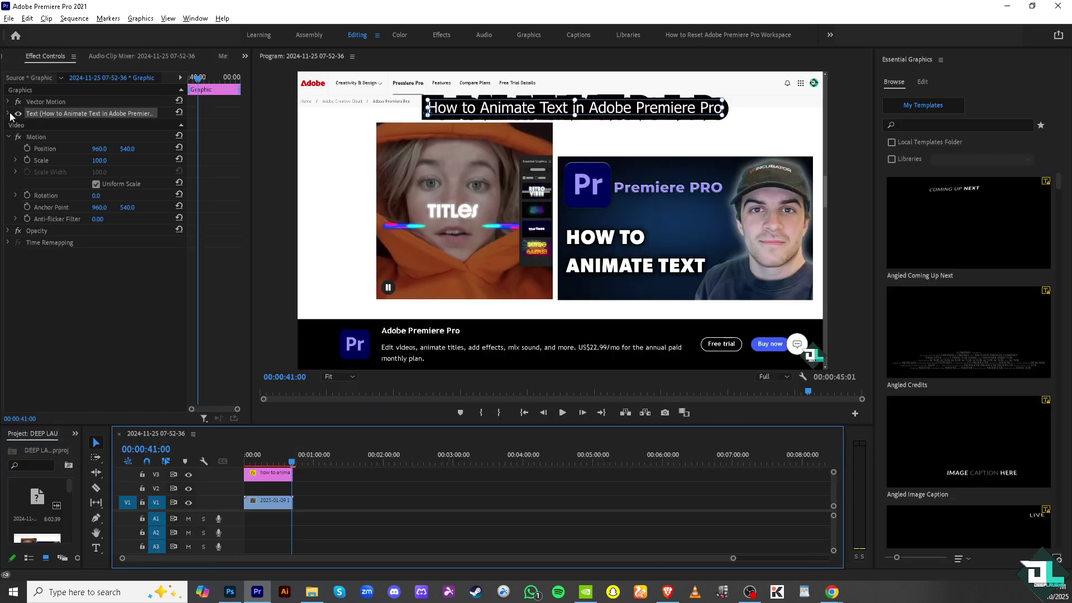
click(8, 114)
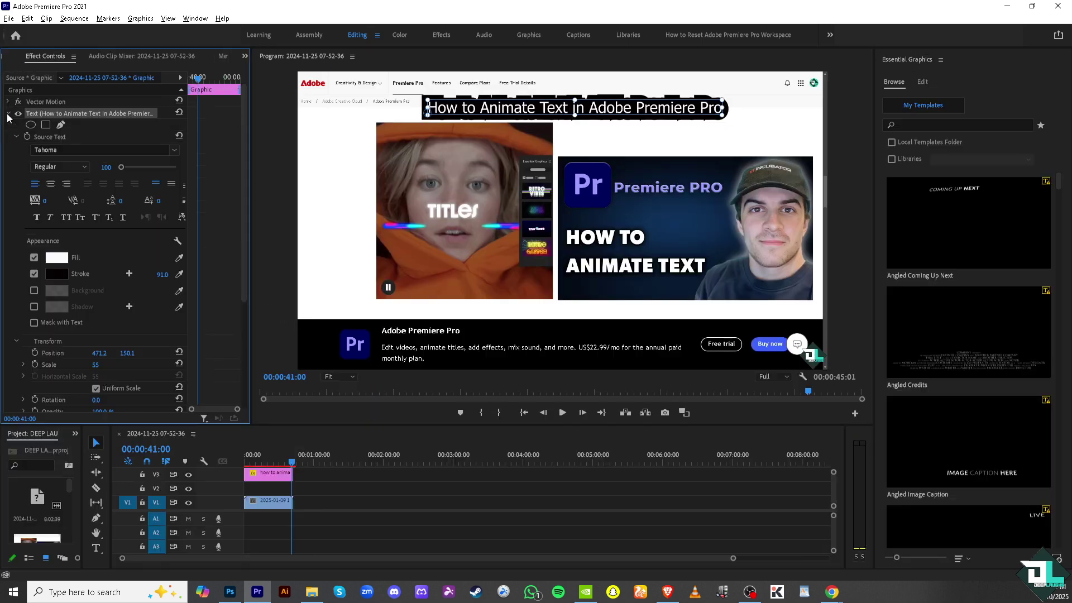
click(56, 274)
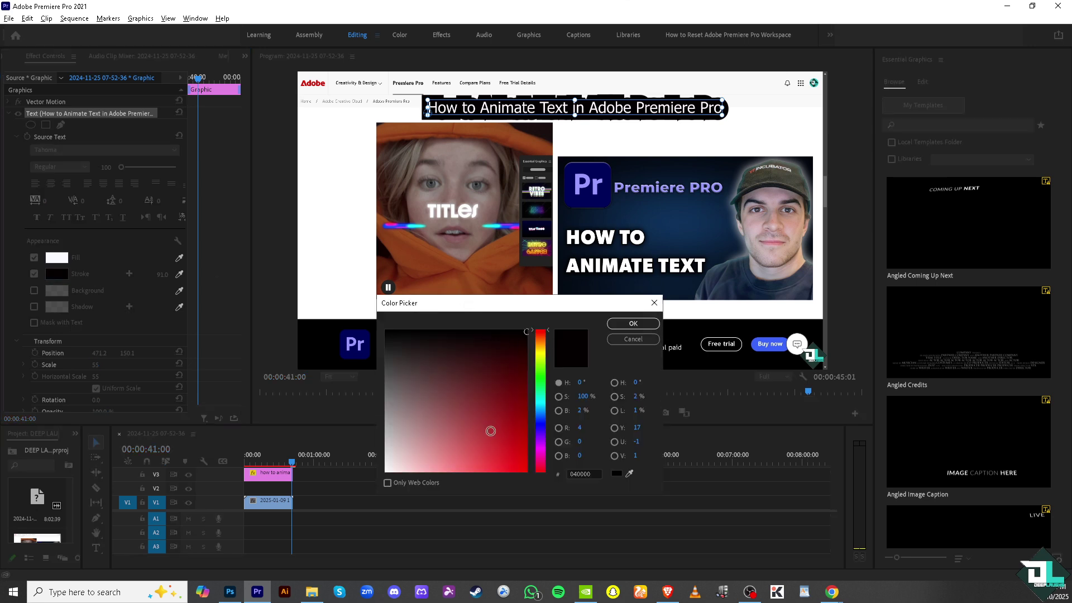
click(503, 433)
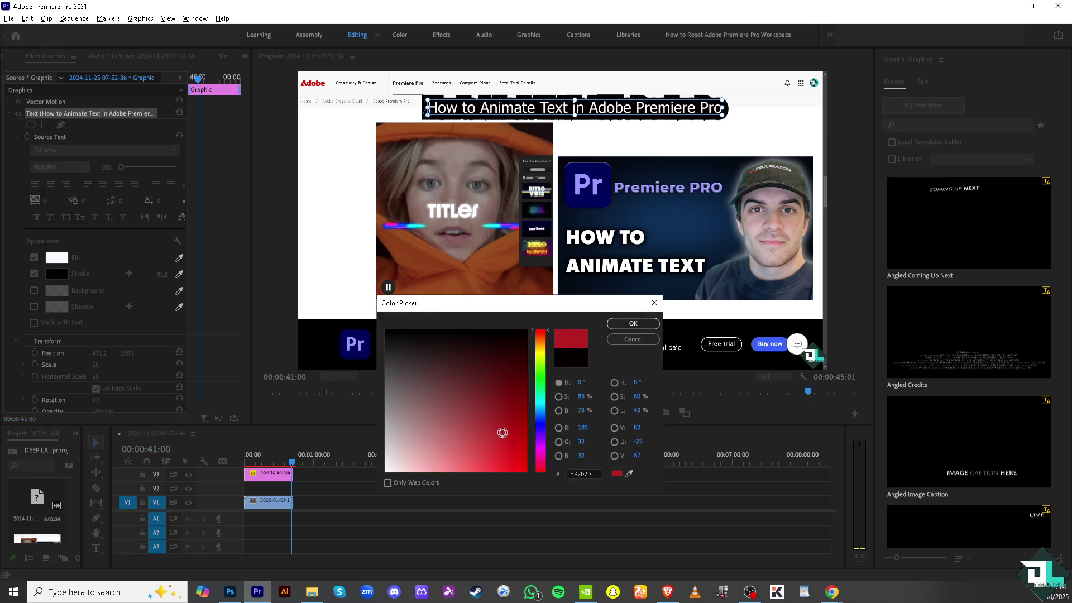
click(633, 323)
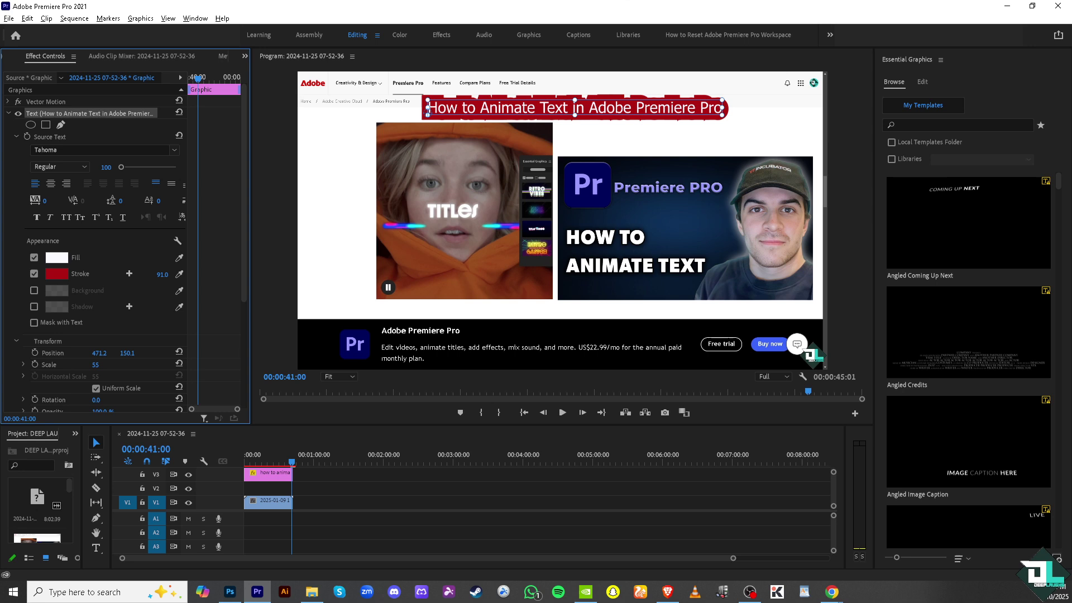
drag(162, 274, 120, 274)
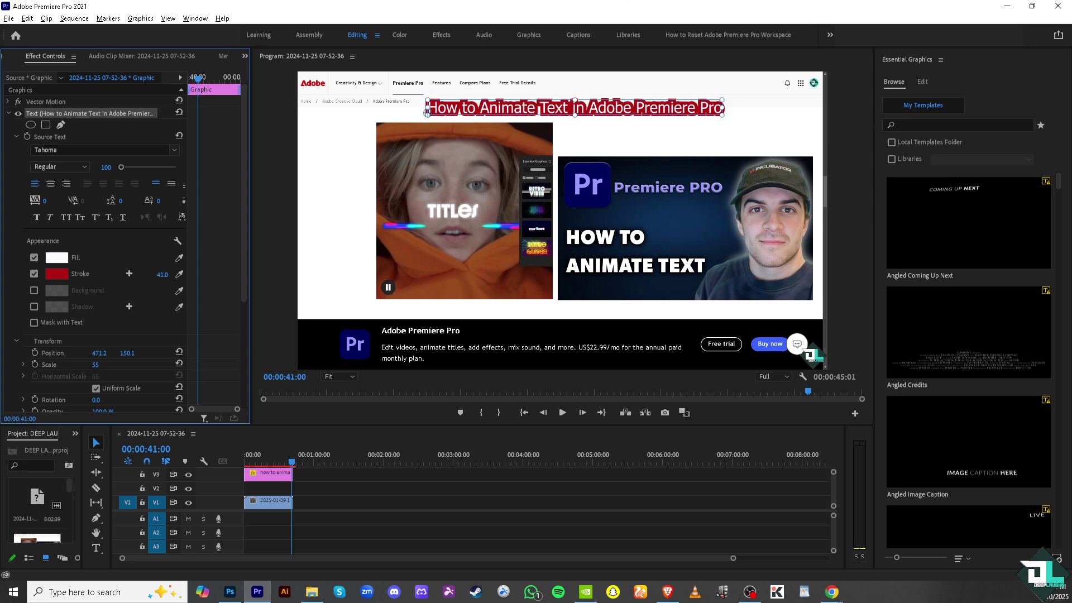
click(748, 591)
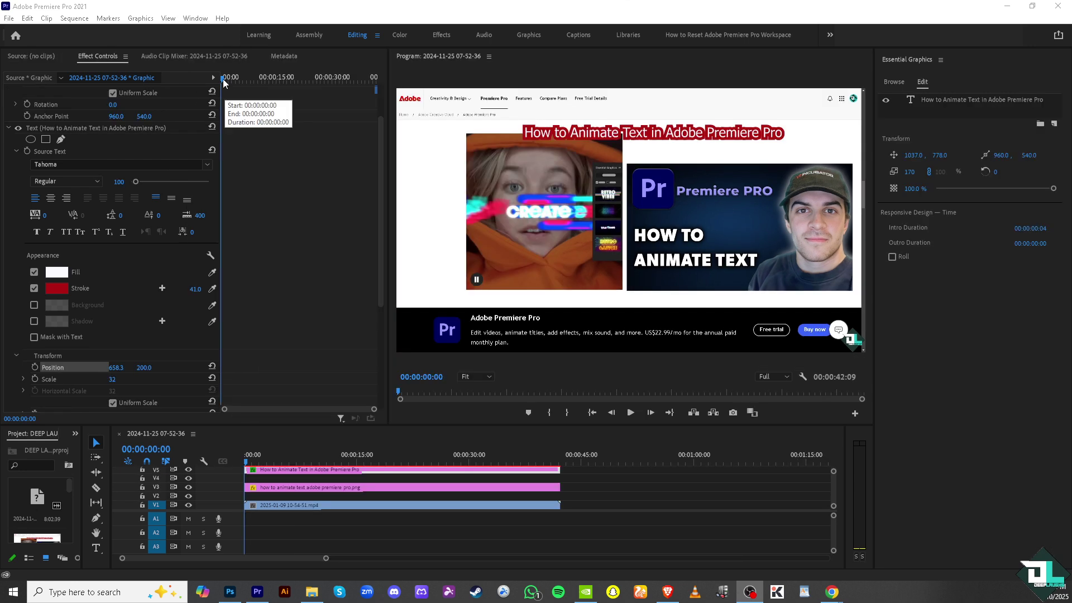
Play the sequence and move the title's Position X off the left edge of the frame.
click(224, 81)
key(space)
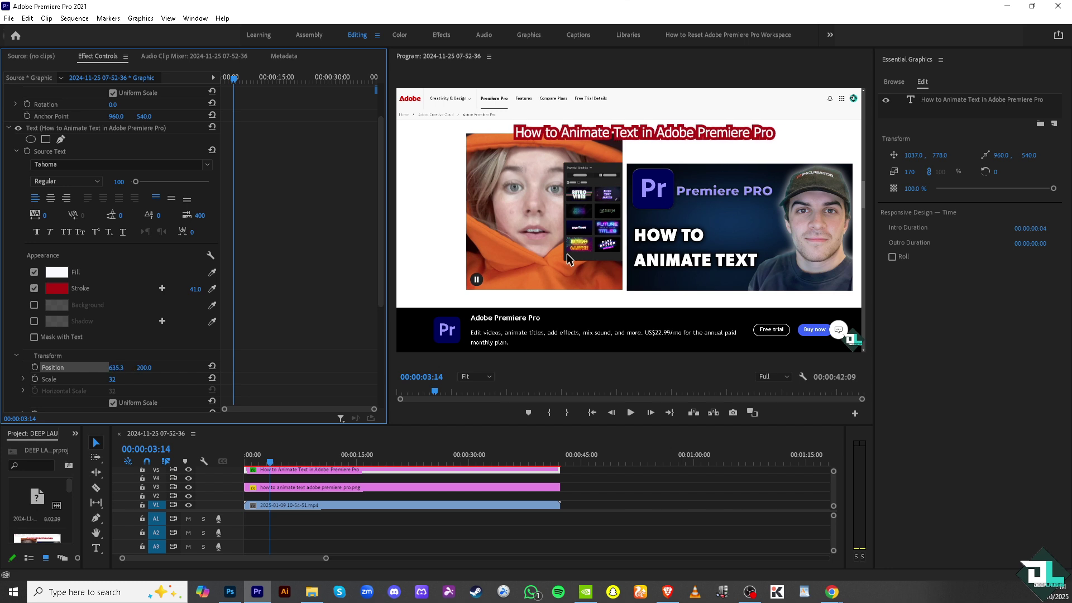
drag(116, 366, 50, 367)
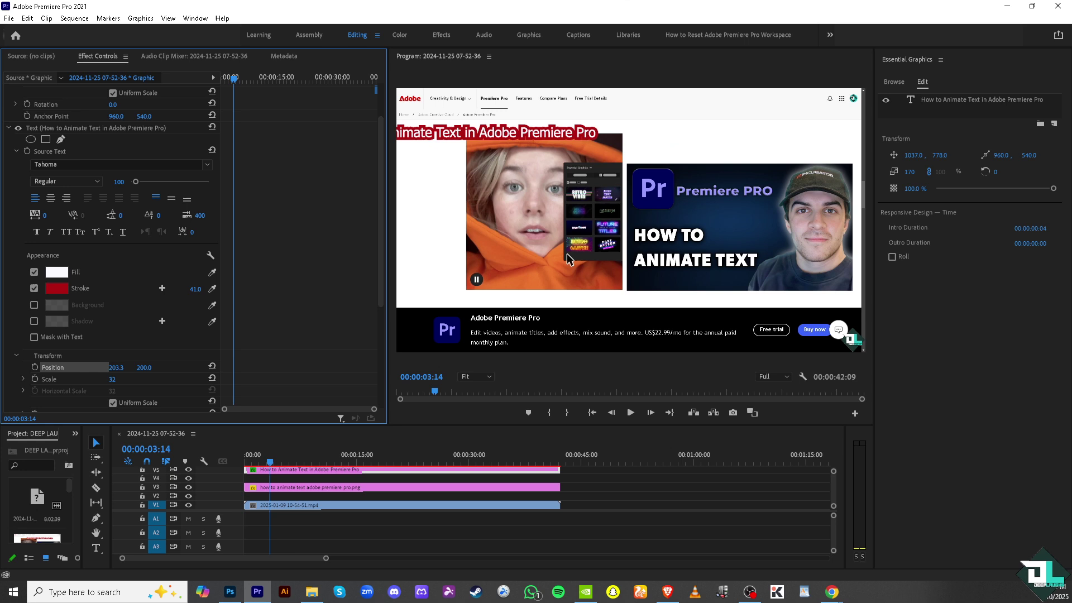
drag(115, 367, 51, 367)
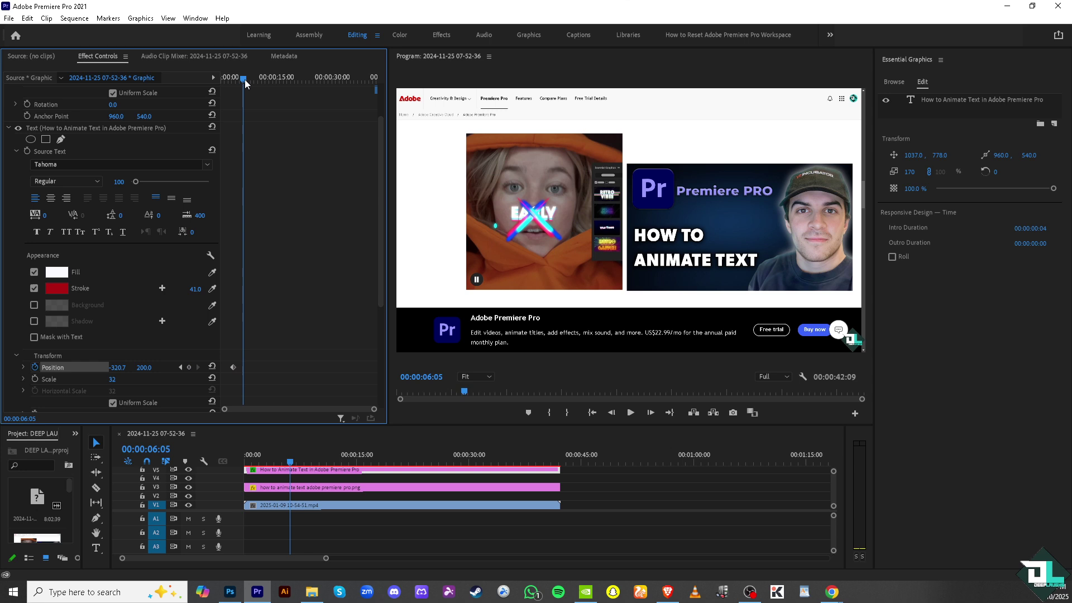
At about 31s, keyframe Position X at 607.3, then return the playhead to the start.
drag(234, 79, 337, 81)
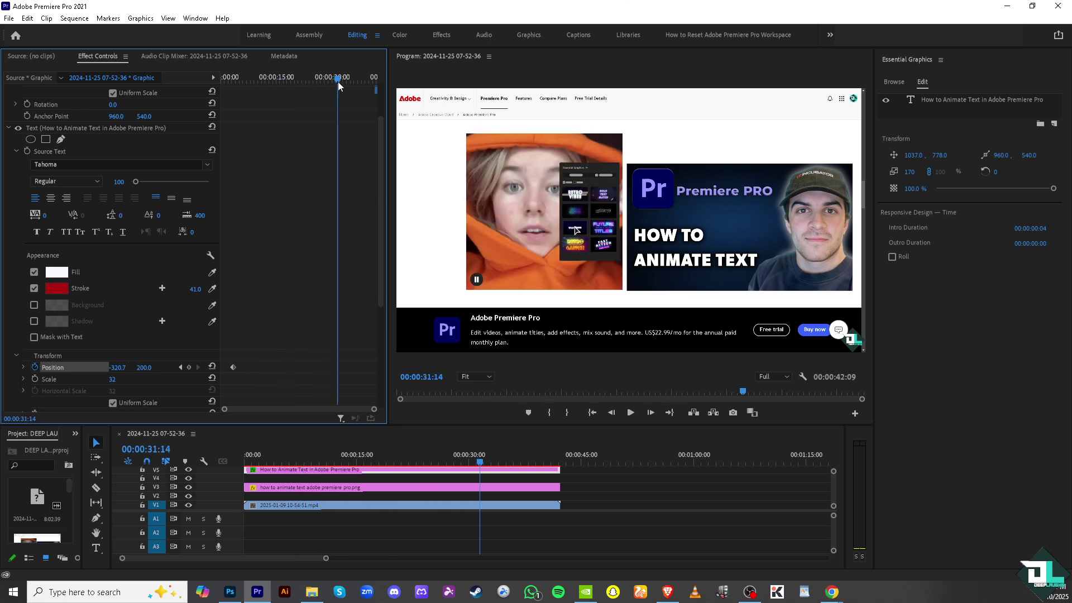
scroll(140, 371, down, 1)
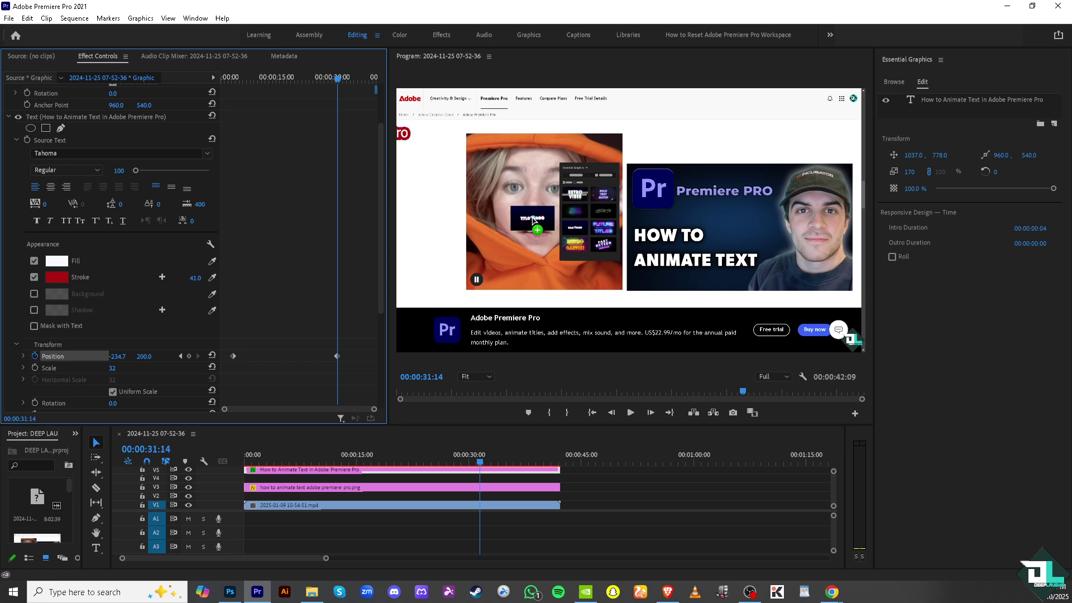
drag(117, 356, 168, 356)
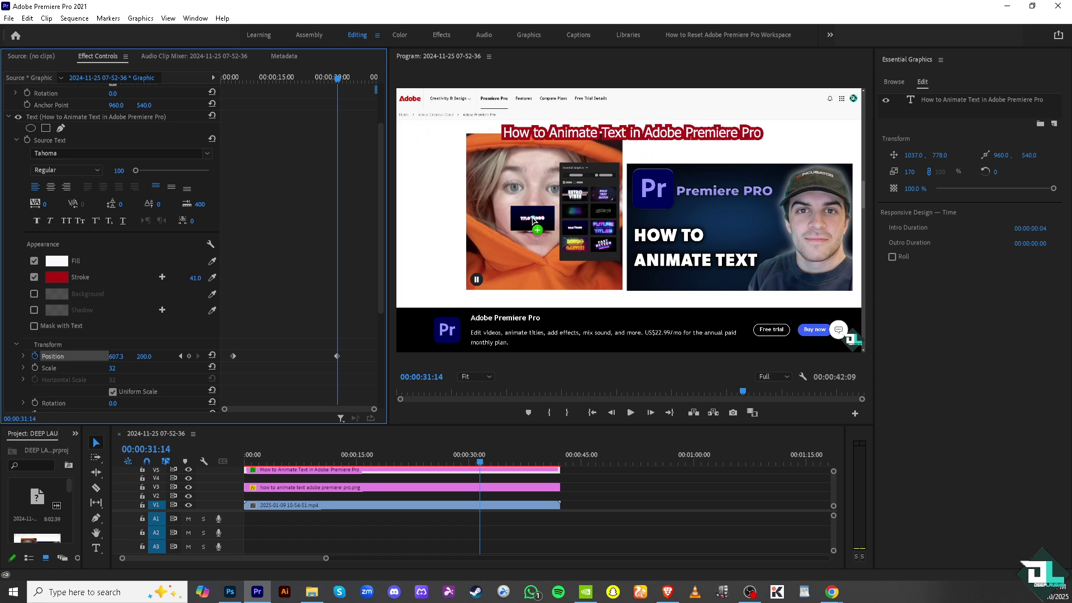
drag(168, 356, 269, 350)
drag(344, 81, 181, 90)
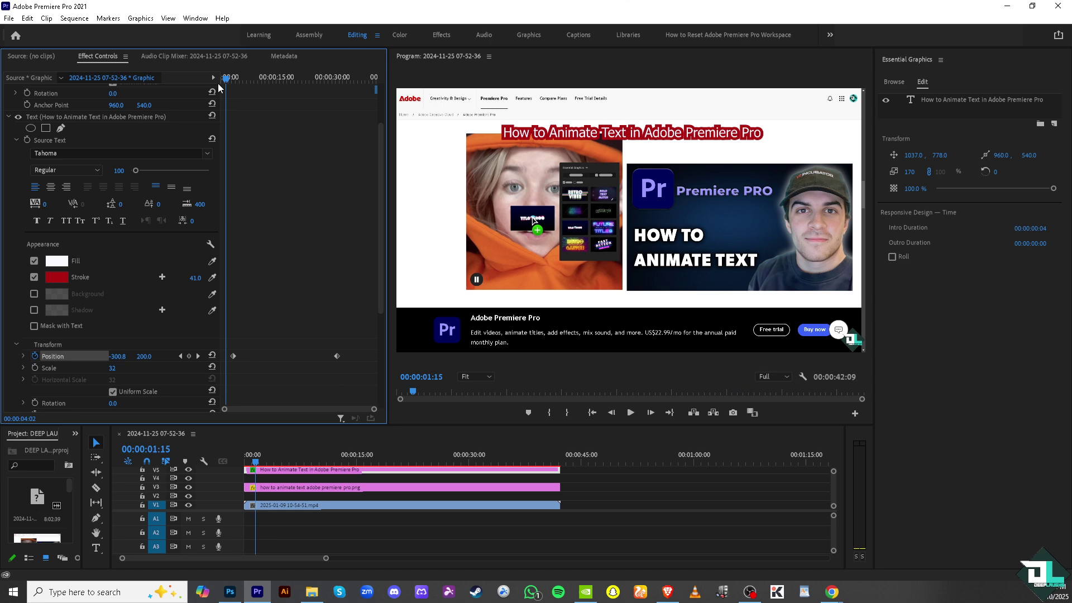
Move the second Position keyframe to about 10s and the playhead to 00:00:14:14.
click(631, 412)
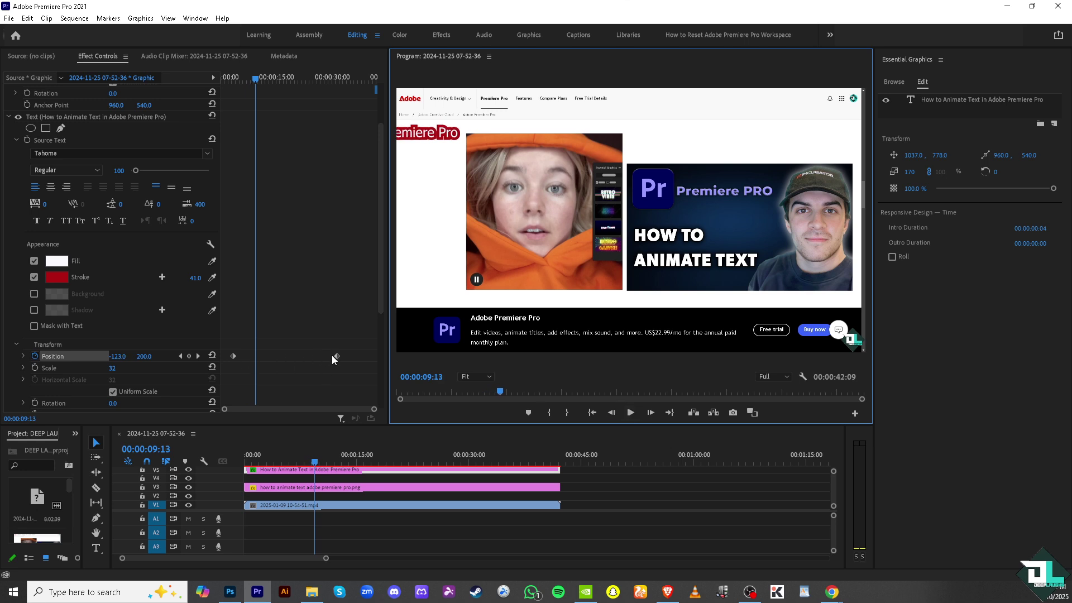
drag(332, 358, 259, 358)
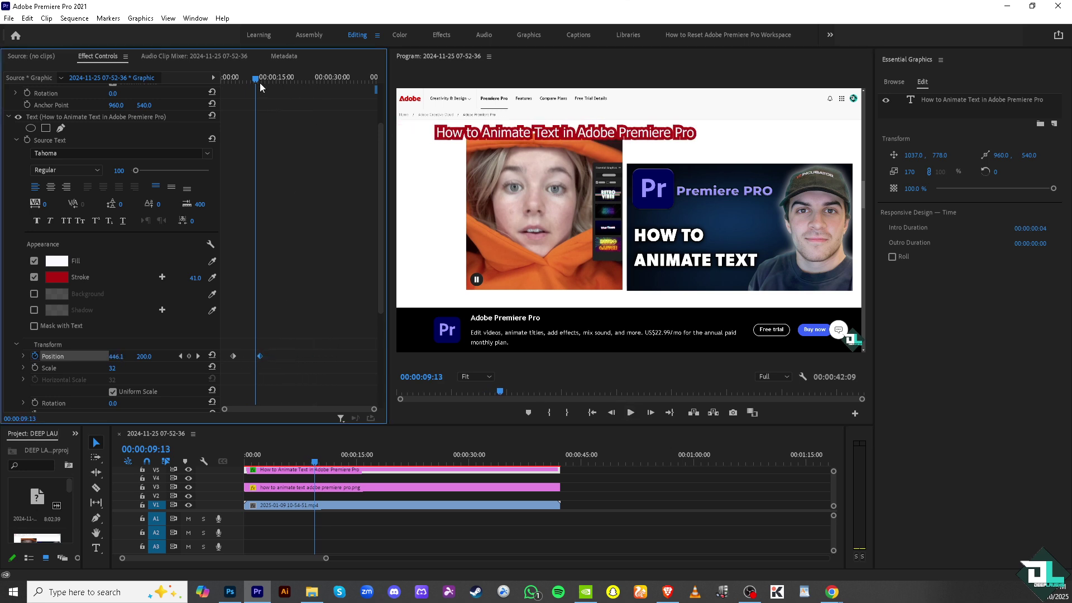
drag(258, 81, 274, 77)
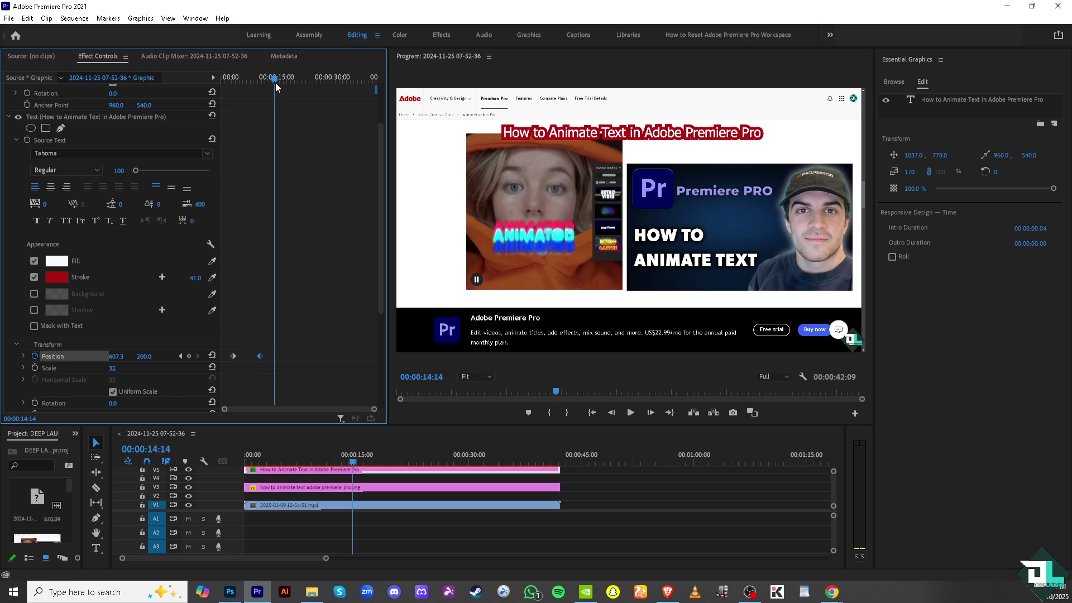
scroll(128, 343, down, 1)
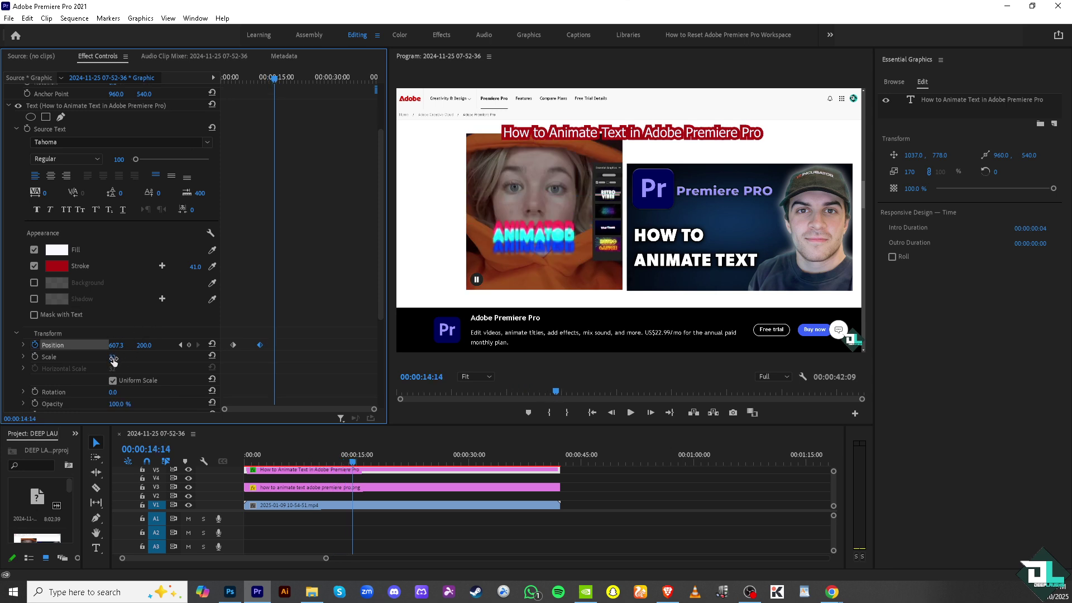
Keyframe Scale at 32 (14:14), 58 (21:25) and 15 (38:03), then return the playhead to 0.
click(35, 356)
drag(113, 357, 199, 357)
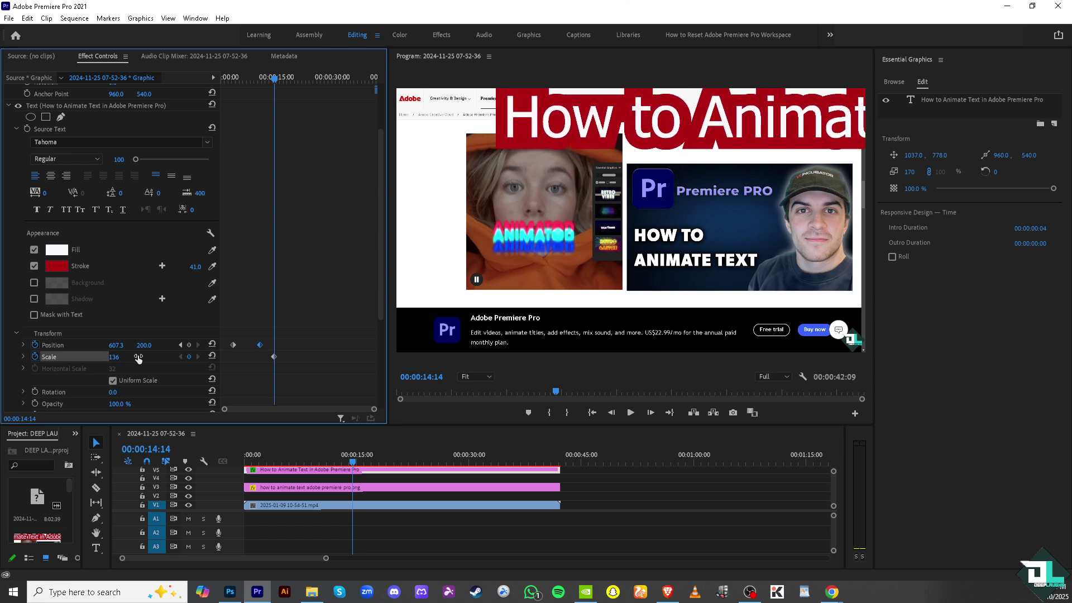
drag(276, 81, 274, 88)
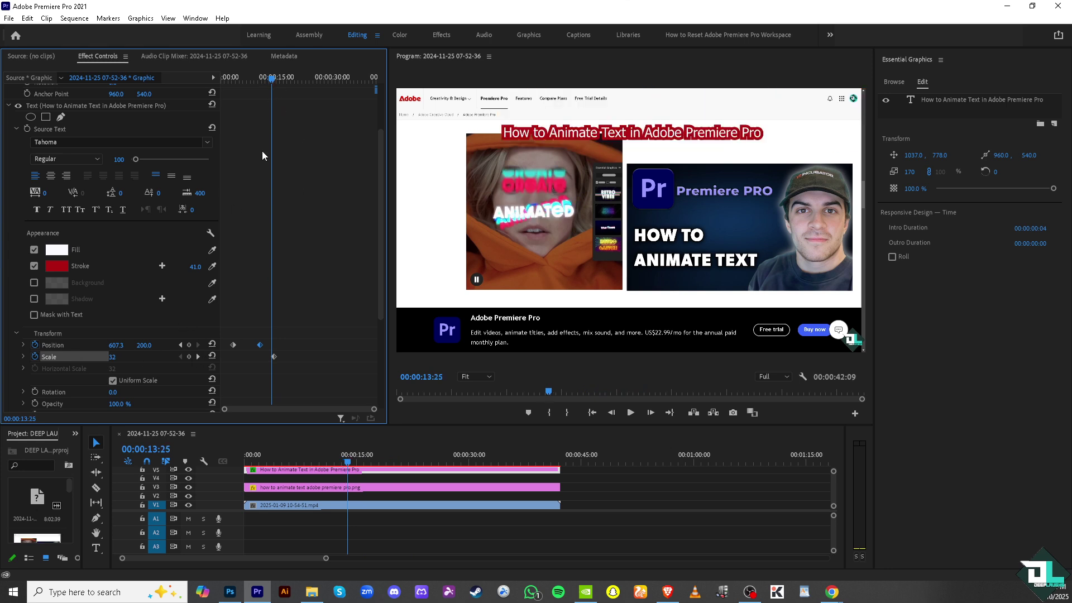
drag(274, 81, 302, 81)
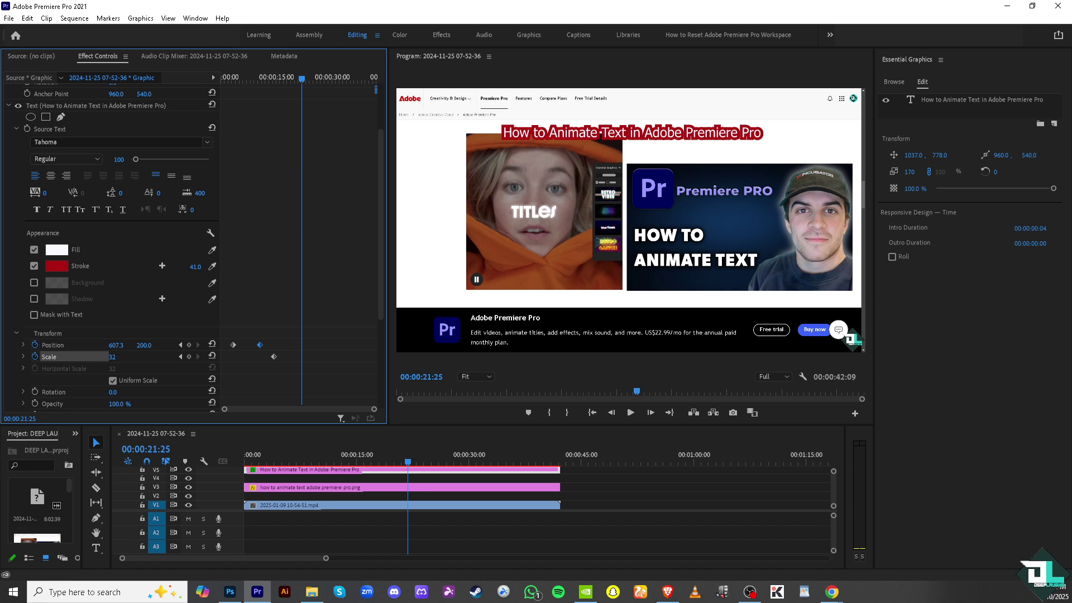
drag(112, 357, 292, 145)
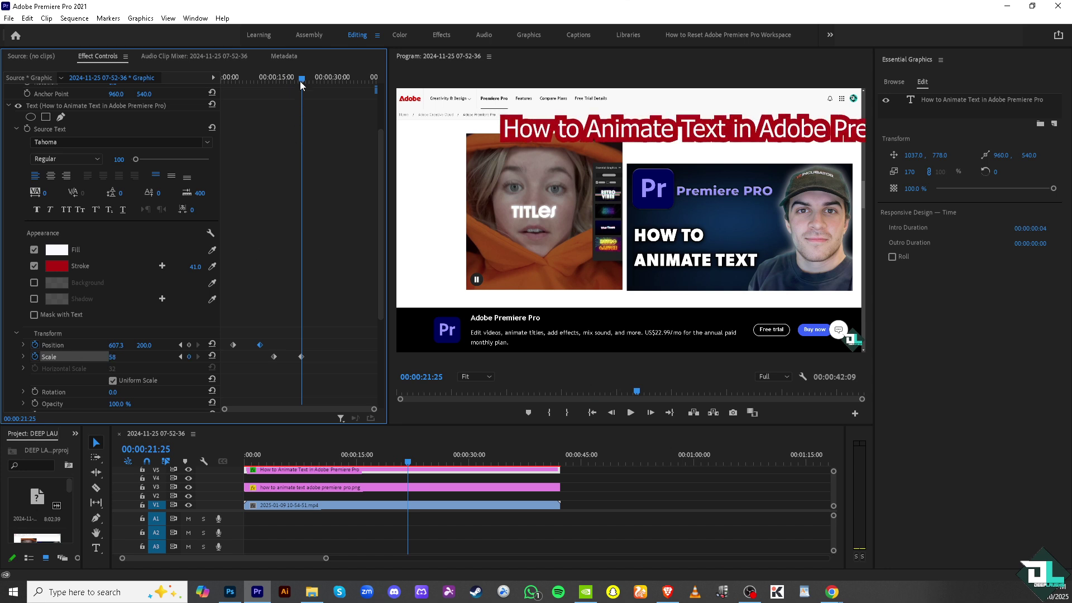
drag(302, 86, 362, 79)
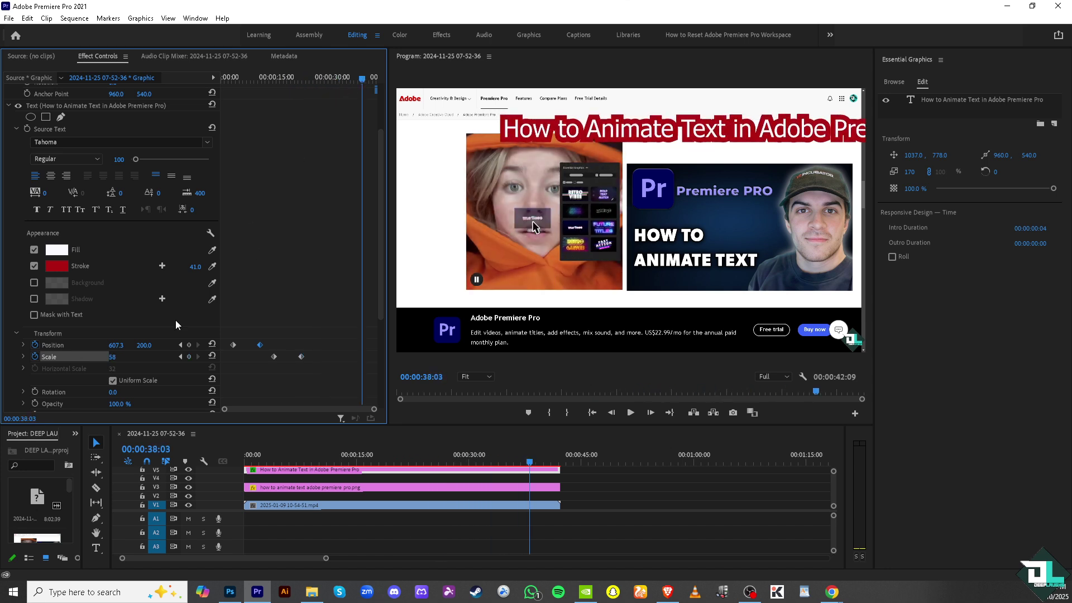
drag(112, 357, 75, 358)
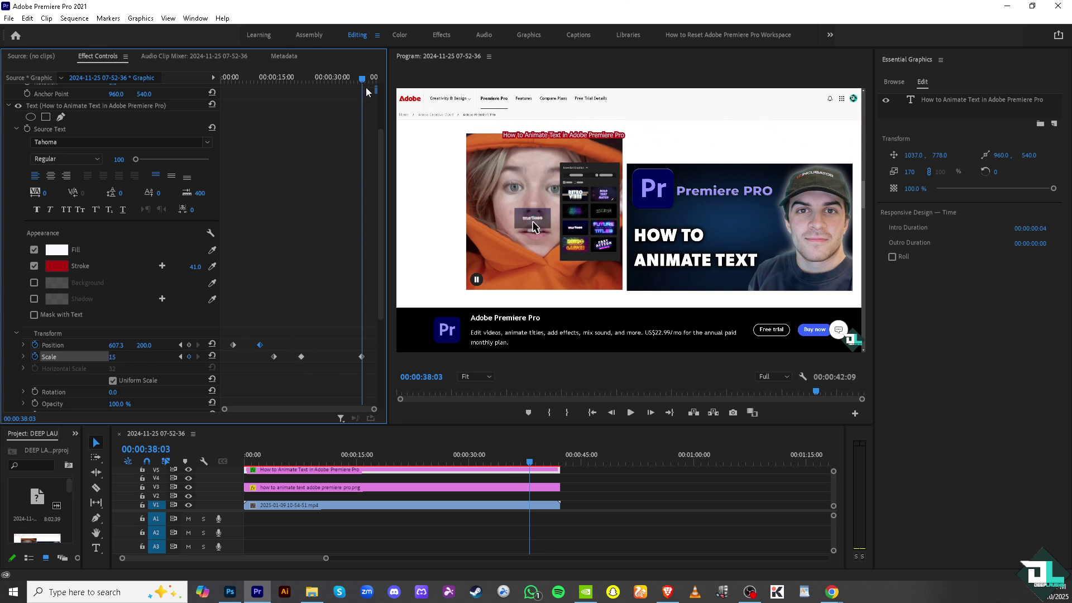
drag(366, 91, 220, 104)
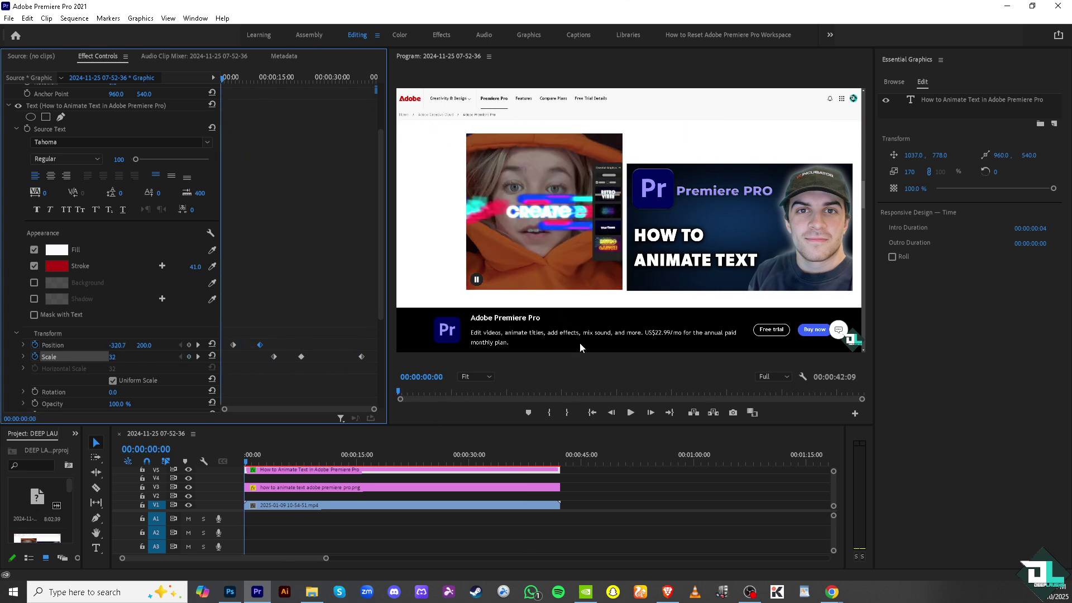
click(628, 413)
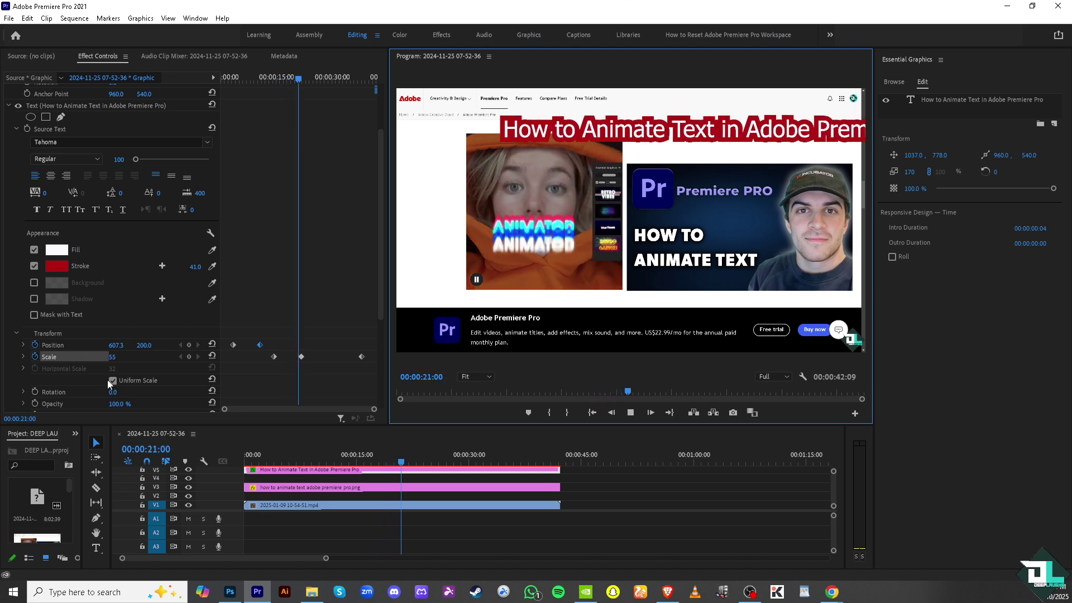
scroll(105, 369, down, 1)
scroll(112, 373, down, 2)
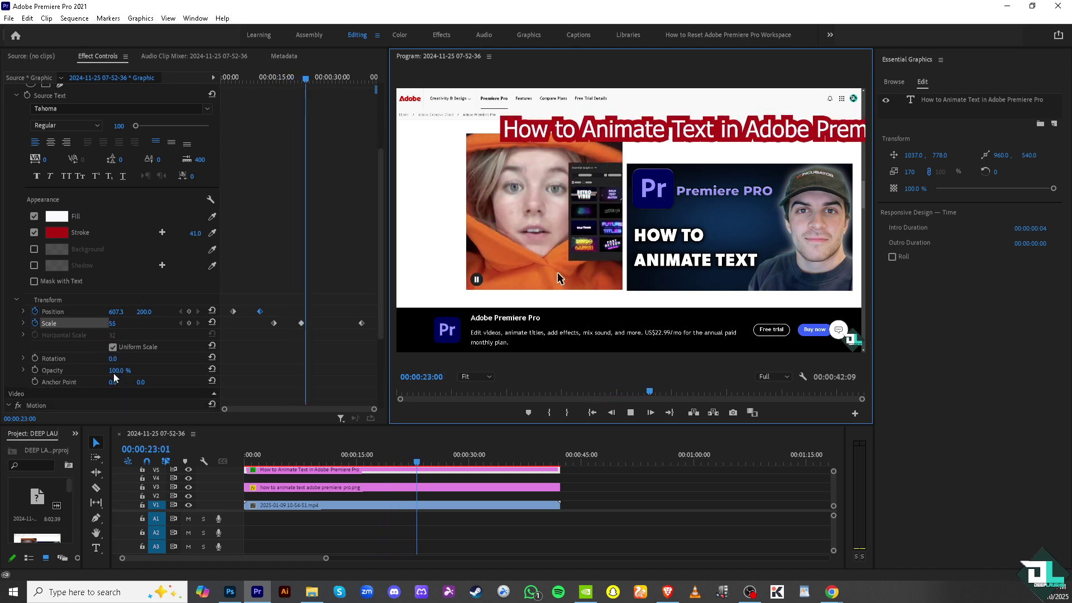